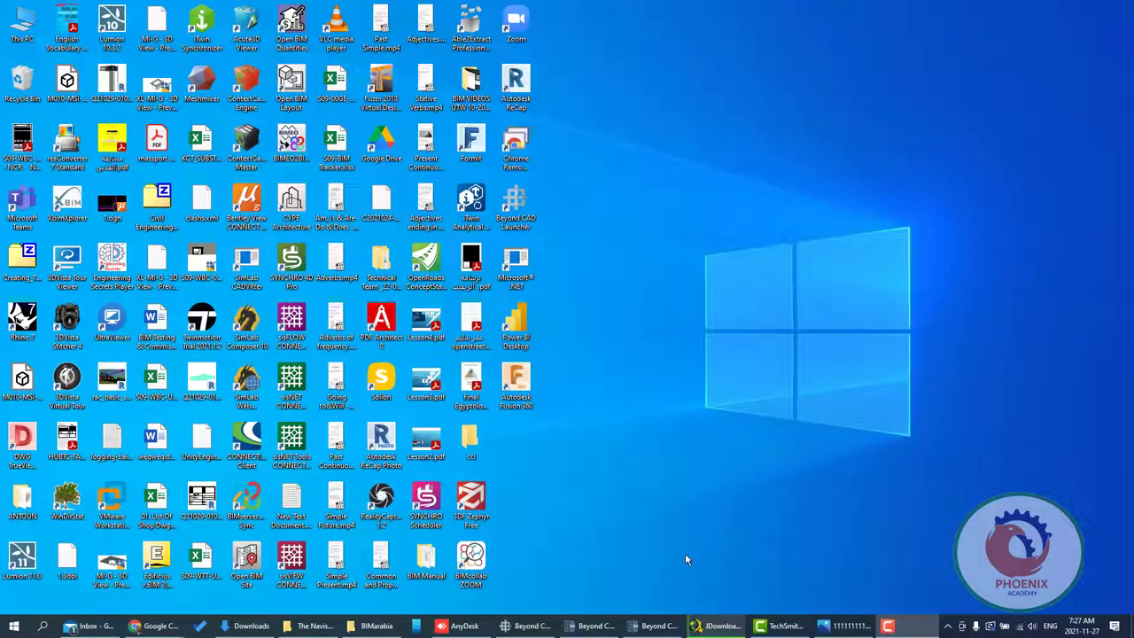
Step: Start a new Beyond CAD project on the free trial and maximize the empty workspace
{"action": "left_click", "coordinate": [660, 625]}
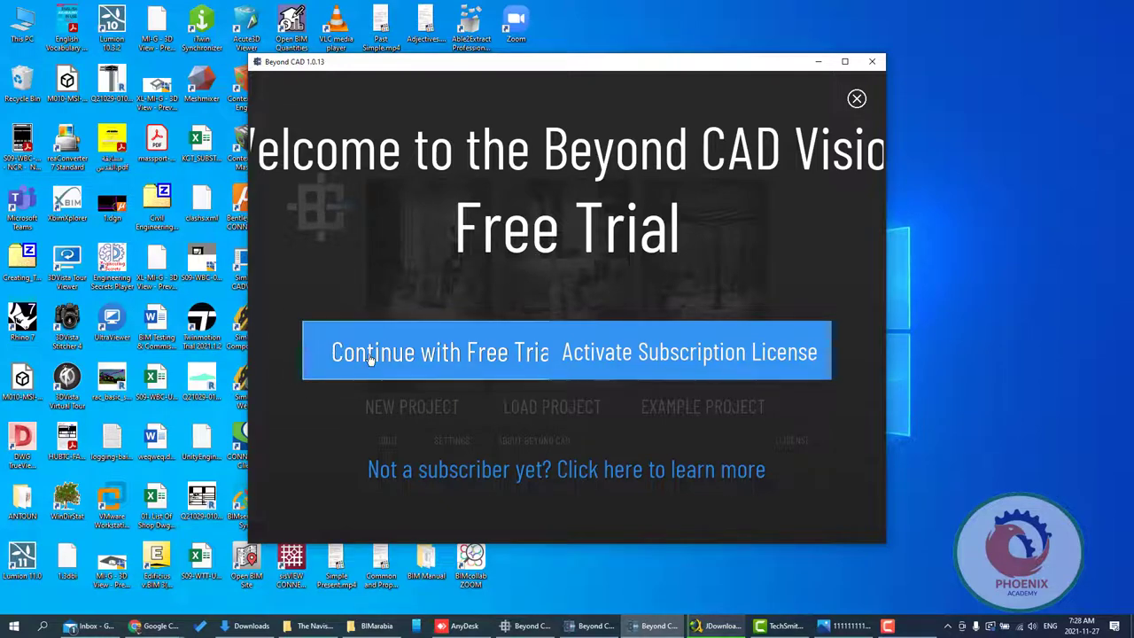
{"action": "left_click", "coordinate": [371, 358]}
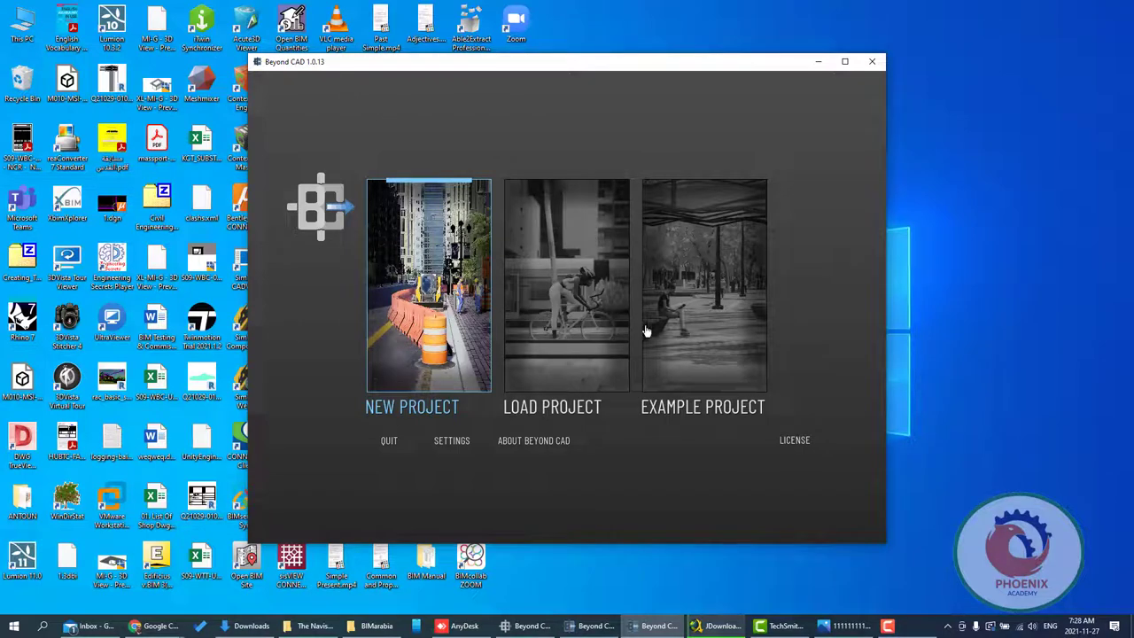
{"action": "left_click", "coordinate": [754, 416]}
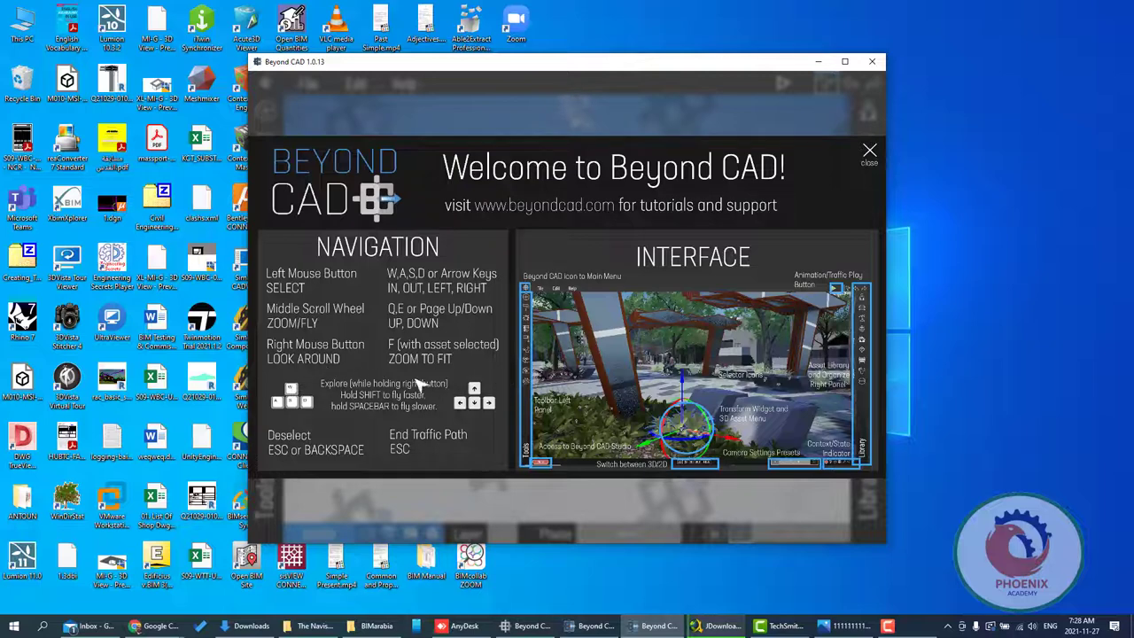
{"action": "left_click", "coordinate": [869, 154]}
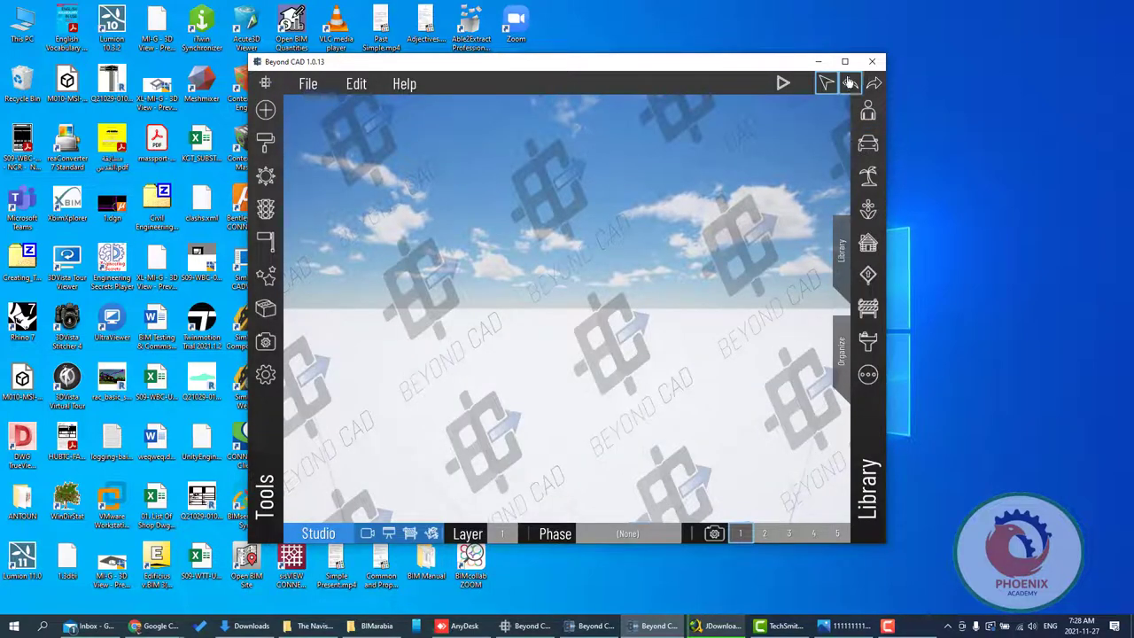
{"action": "left_click", "coordinate": [844, 61]}
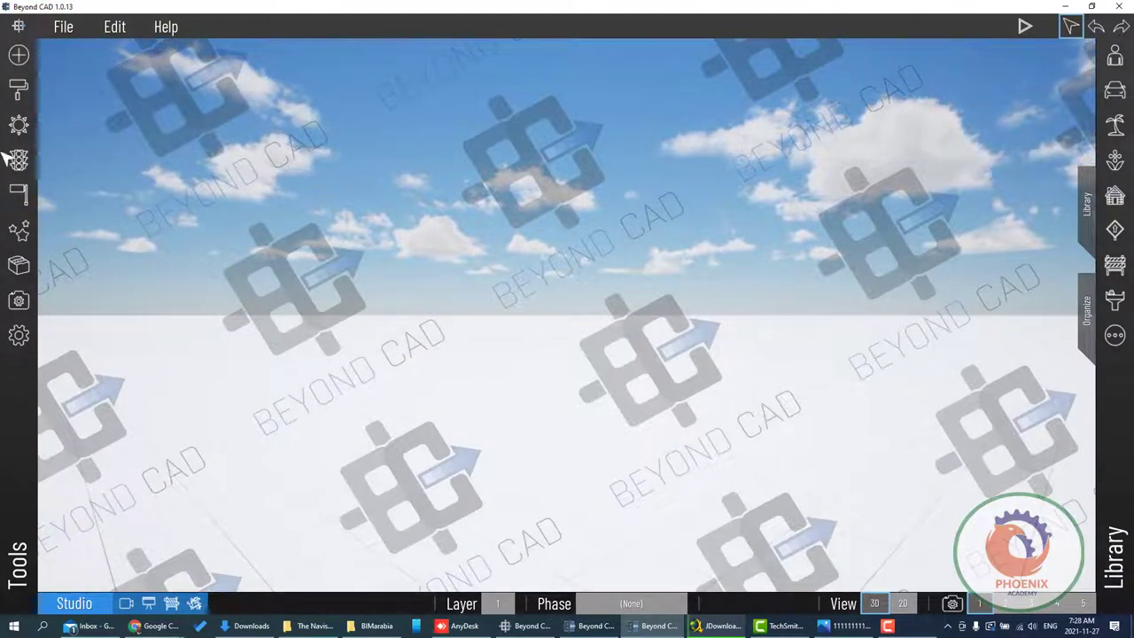
Step: Open the import file window with the Autodesk (*.fbx) file type selected
{"action": "left_click", "coordinate": [59, 36]}
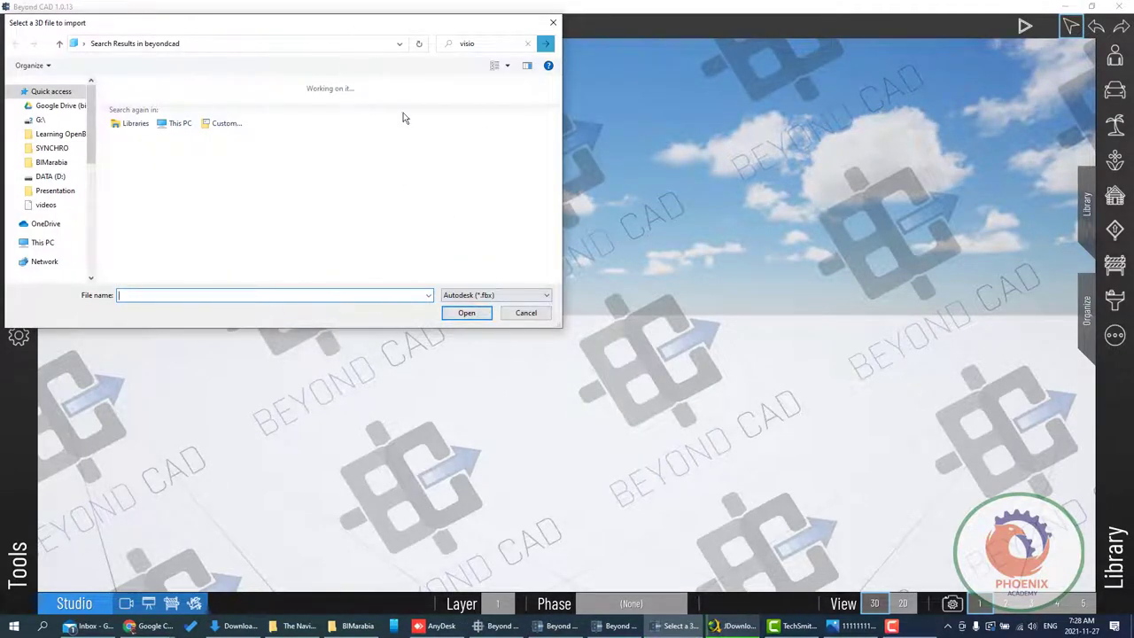
{"action": "key", "text": "Escape"}
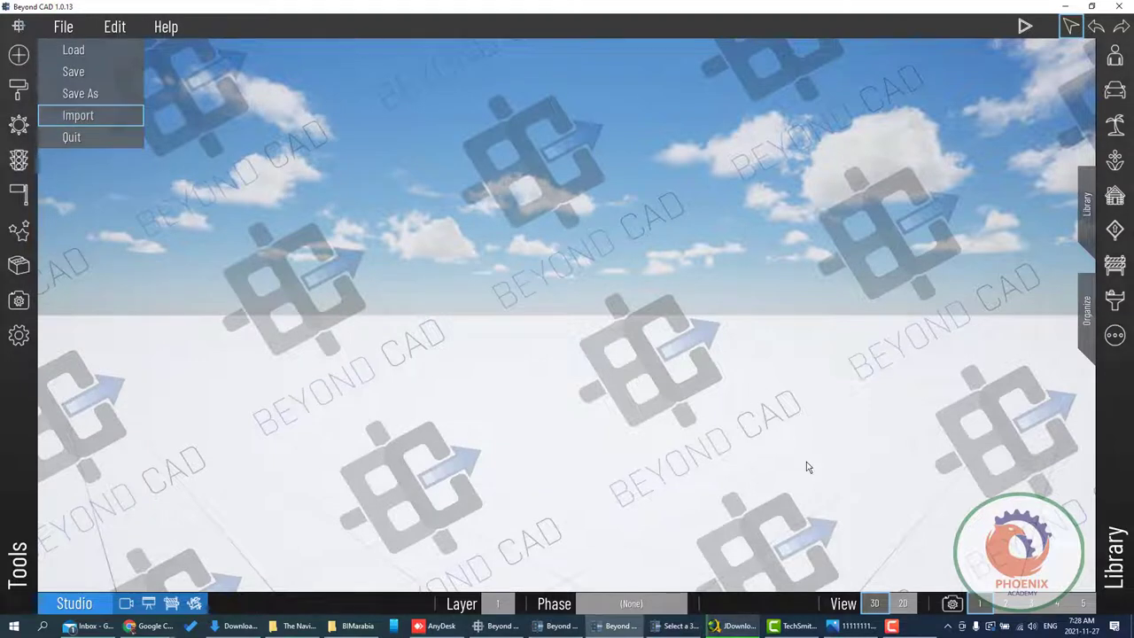
{"action": "left_click", "coordinate": [680, 626]}
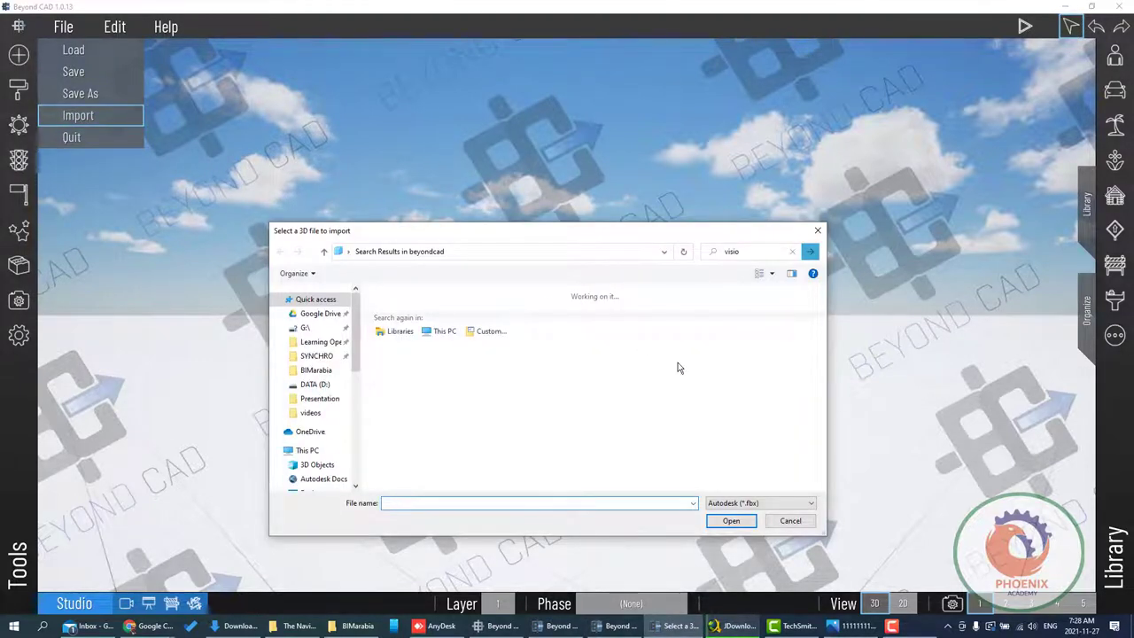
{"action": "left_click", "coordinate": [764, 504]}
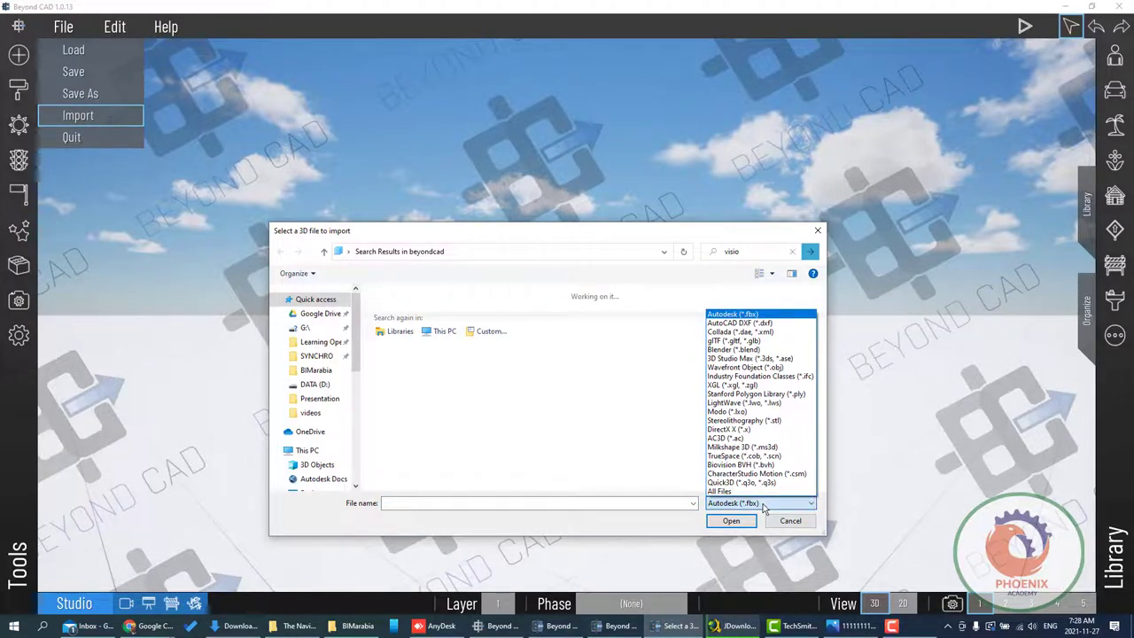
{"action": "left_click", "coordinate": [764, 503]}
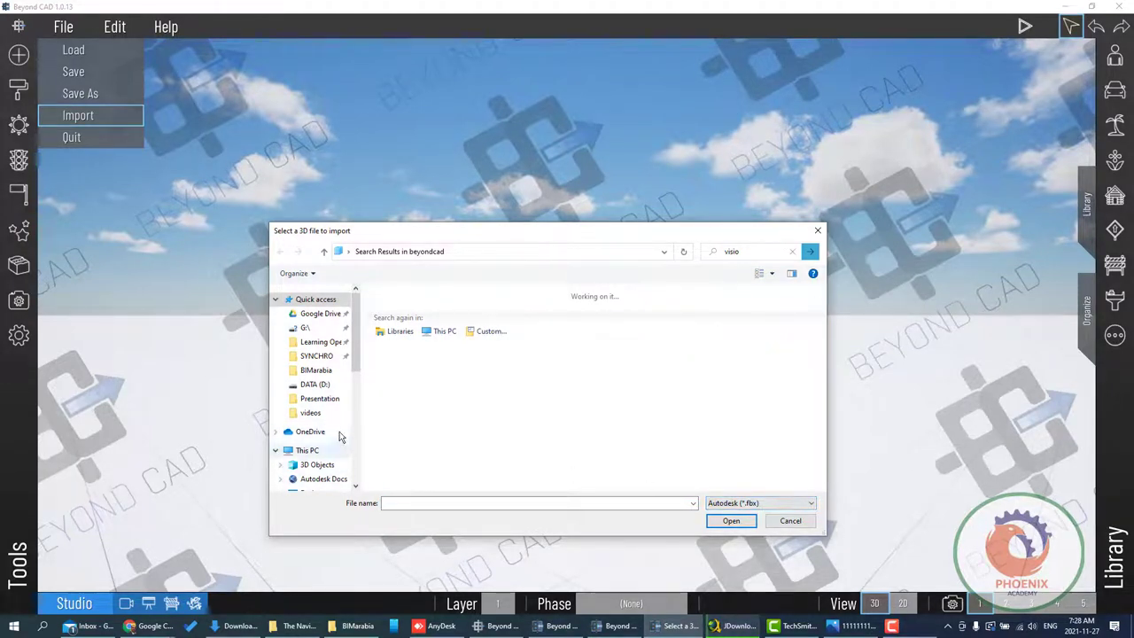
Step: Browse to DATA (D:) > bim > EXTENSION and select villa1.fbx
{"action": "left_click", "coordinate": [317, 385]}
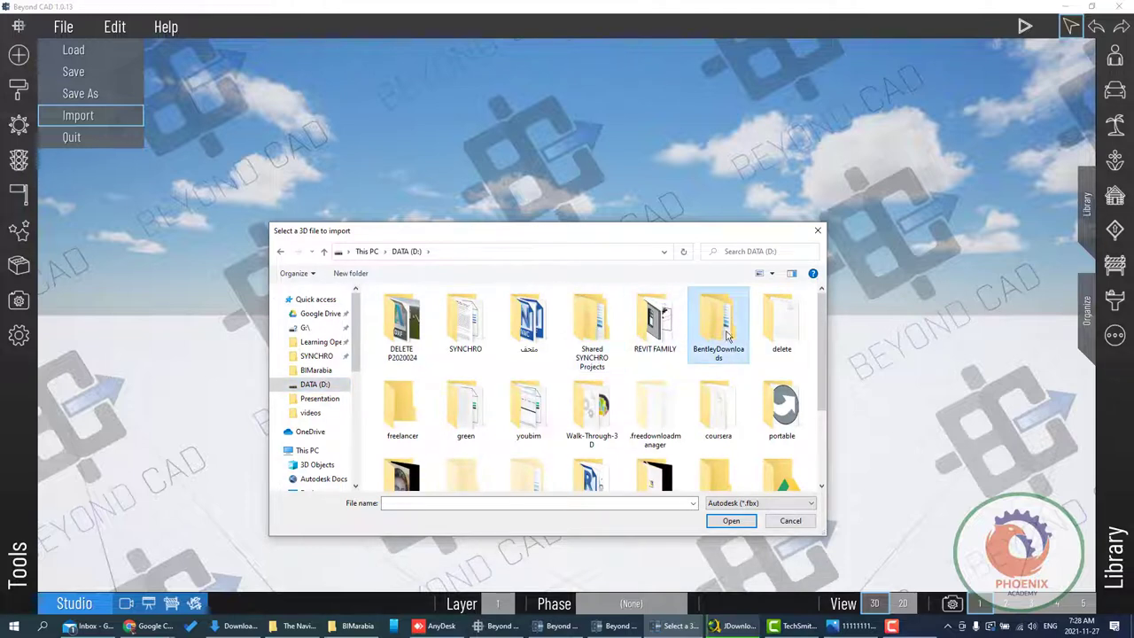
{"action": "scroll", "coordinate": [779, 319], "scroll_direction": "down", "scroll_amount": 1}
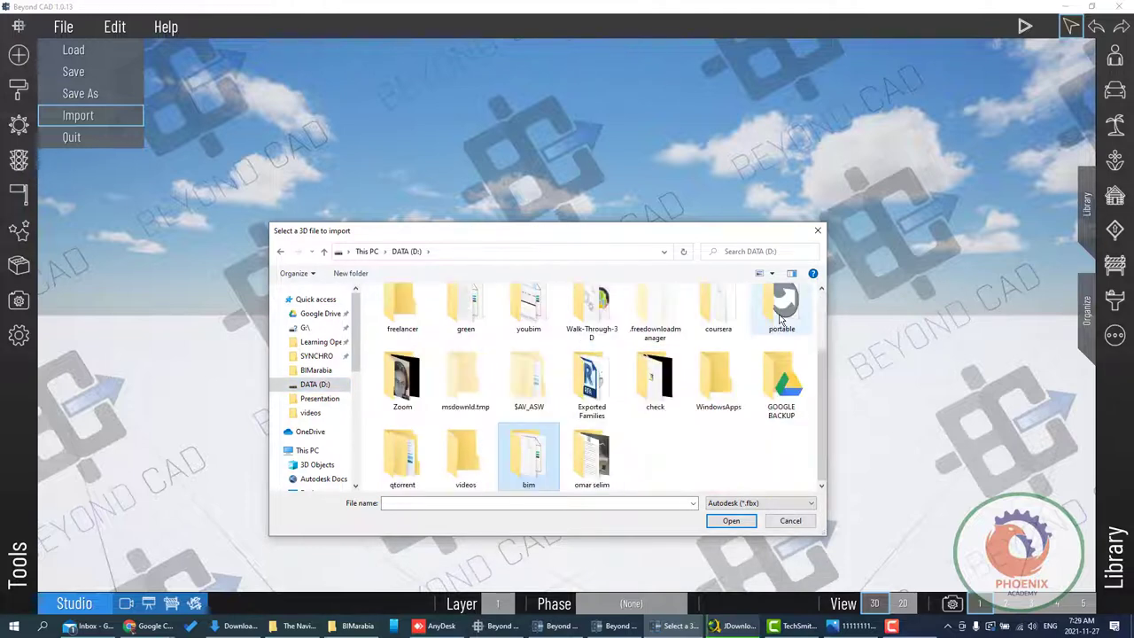
{"action": "double_click", "coordinate": [529, 466]}
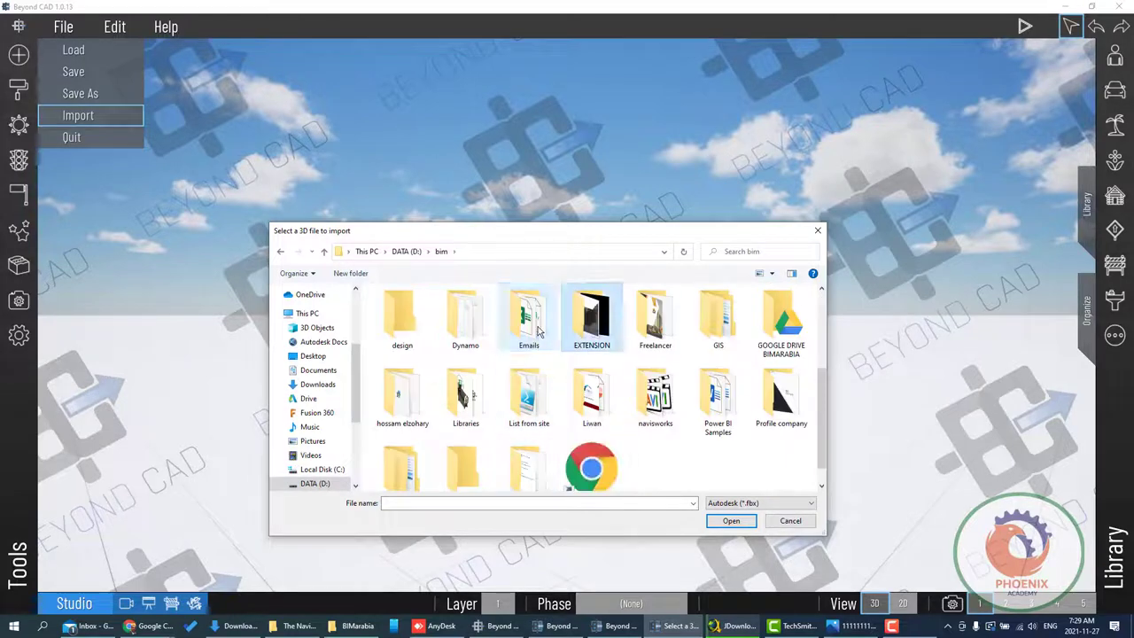
{"action": "double_click", "coordinate": [592, 321]}
{"action": "scroll", "coordinate": [558, 373], "scroll_direction": "down", "scroll_amount": 4}
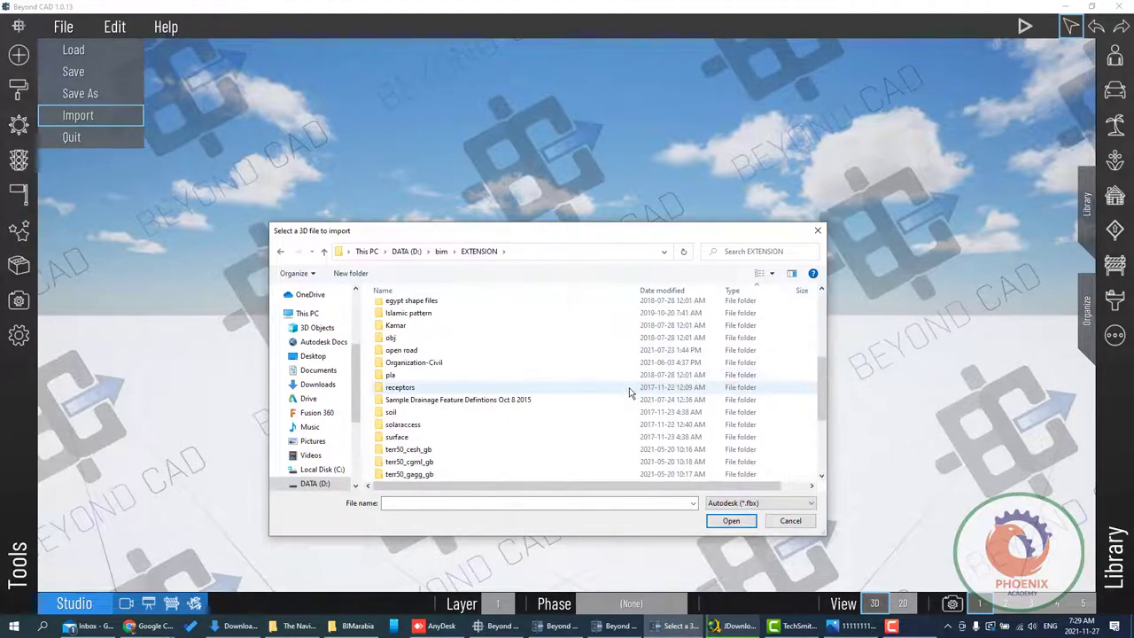
{"action": "scroll", "coordinate": [558, 390], "scroll_direction": "down", "scroll_amount": 4}
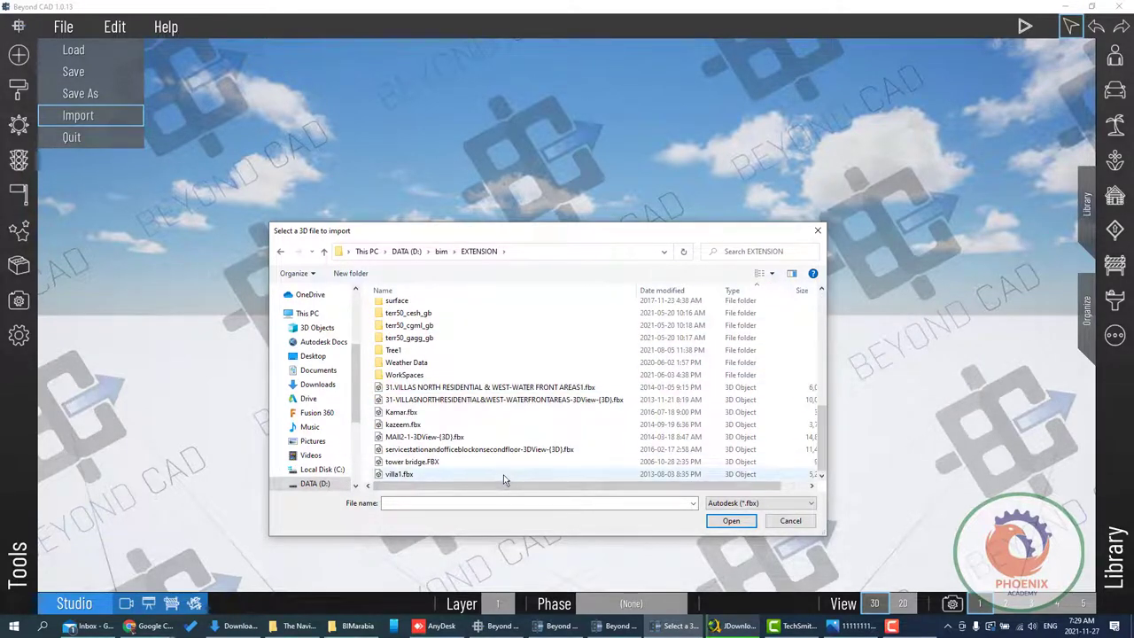
{"action": "mouse_move", "coordinate": [400, 474]}
{"action": "left_click", "coordinate": [442, 475]}
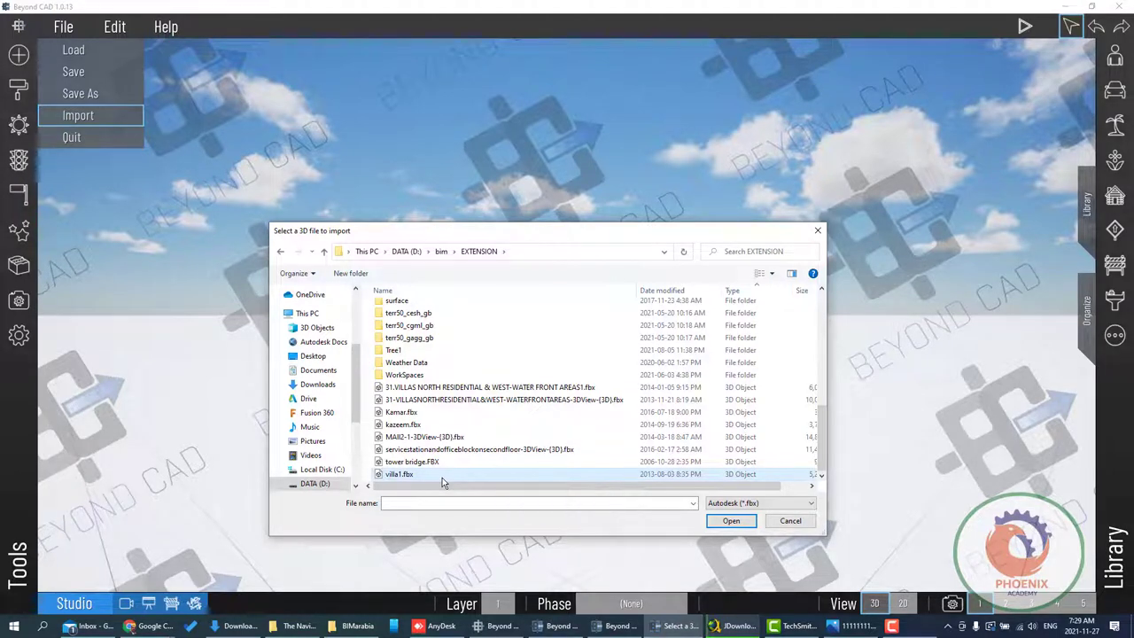
Step: Import villa1.fbx with the default options, confirming 19 vertices and 15 triangles imported
{"action": "left_click", "coordinate": [732, 522]}
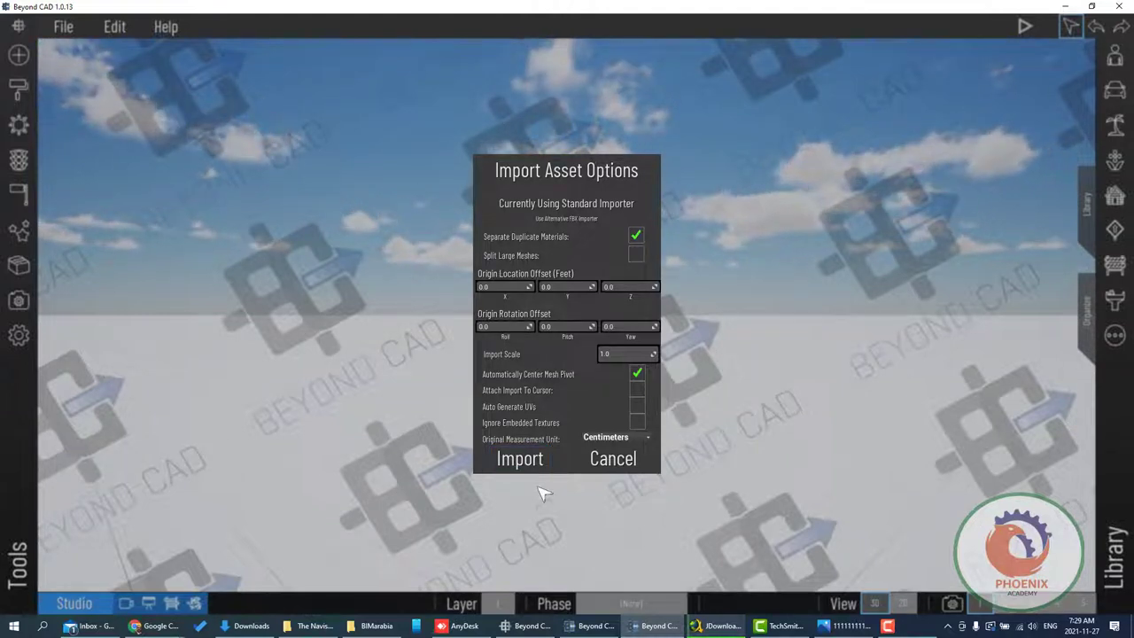
{"action": "left_click", "coordinate": [537, 459]}
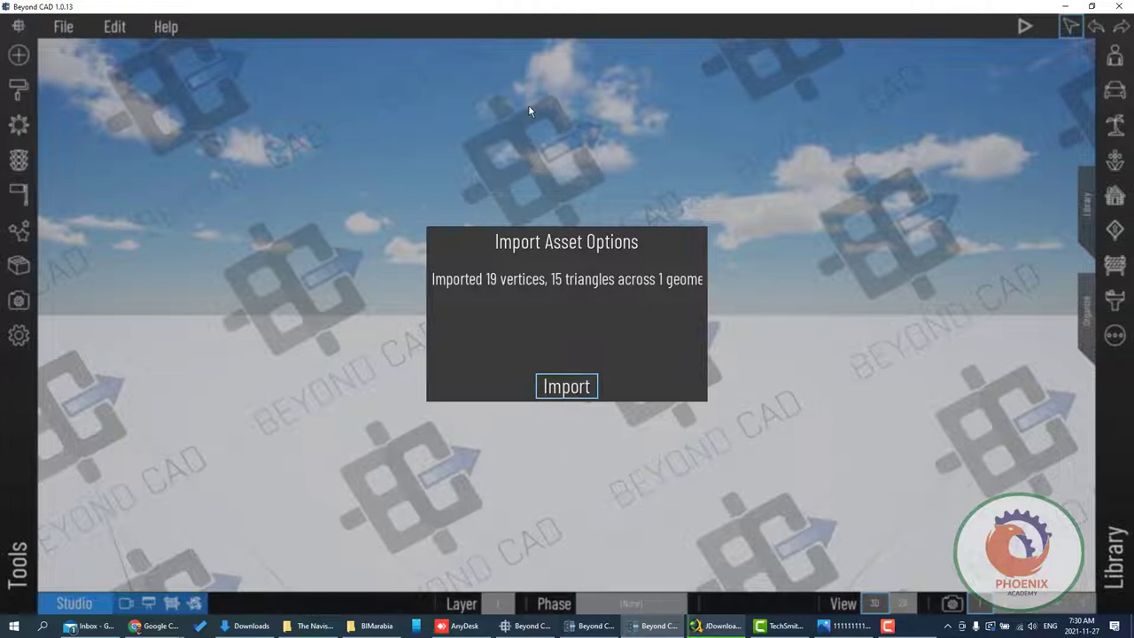
{"action": "key", "text": "Return"}
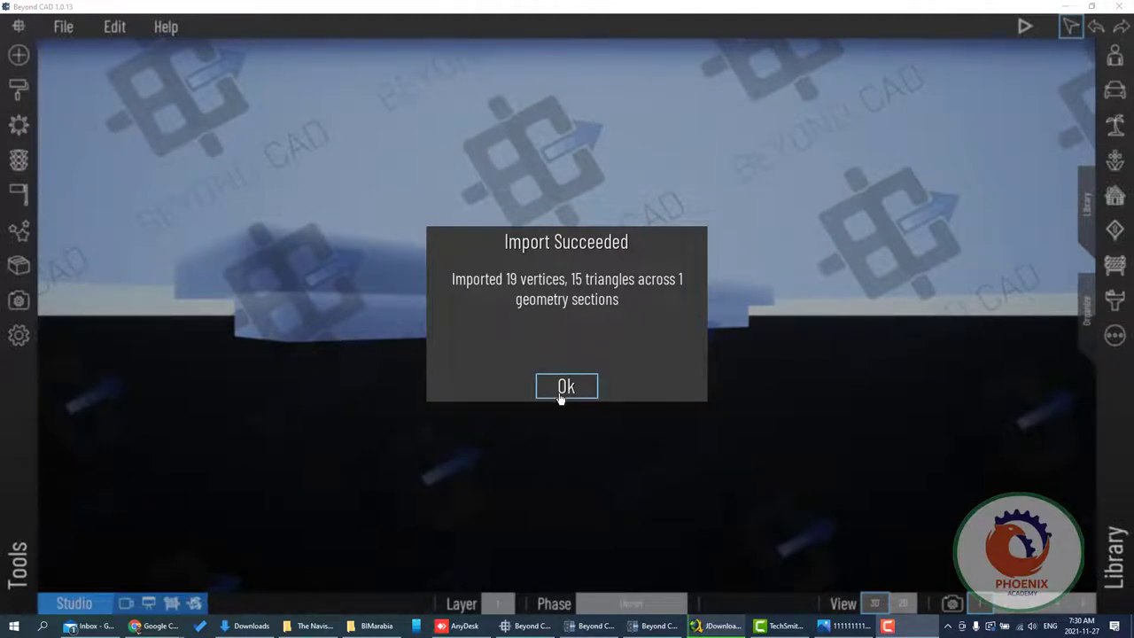
Step: Dismiss the Import Succeeded message, then orbit and zoom around the imported slab-and-beam model
{"action": "left_click", "coordinate": [565, 388]}
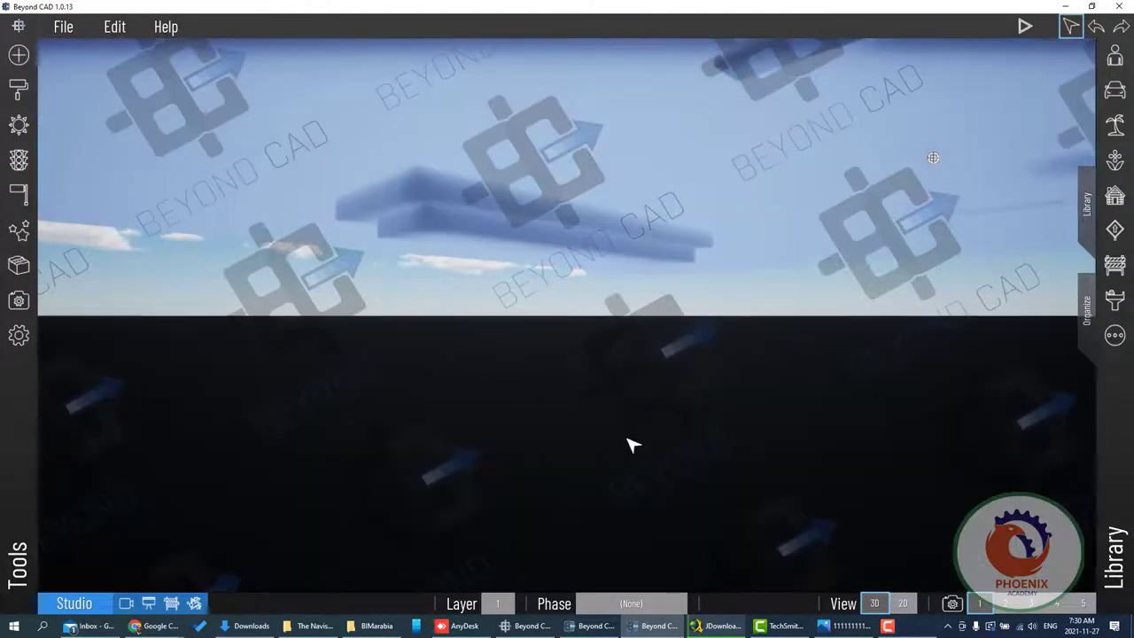
{"action": "mouse_move", "coordinate": [620, 396]}
{"action": "middle_mouse_down"}
{"action": "mouse_move", "coordinate": [459, 409]}
{"action": "mouse_move", "coordinate": [325, 443]}
{"action": "mouse_move", "coordinate": [446, 466]}
{"action": "mouse_move", "coordinate": [686, 546]}
{"action": "middle_mouse_up"}
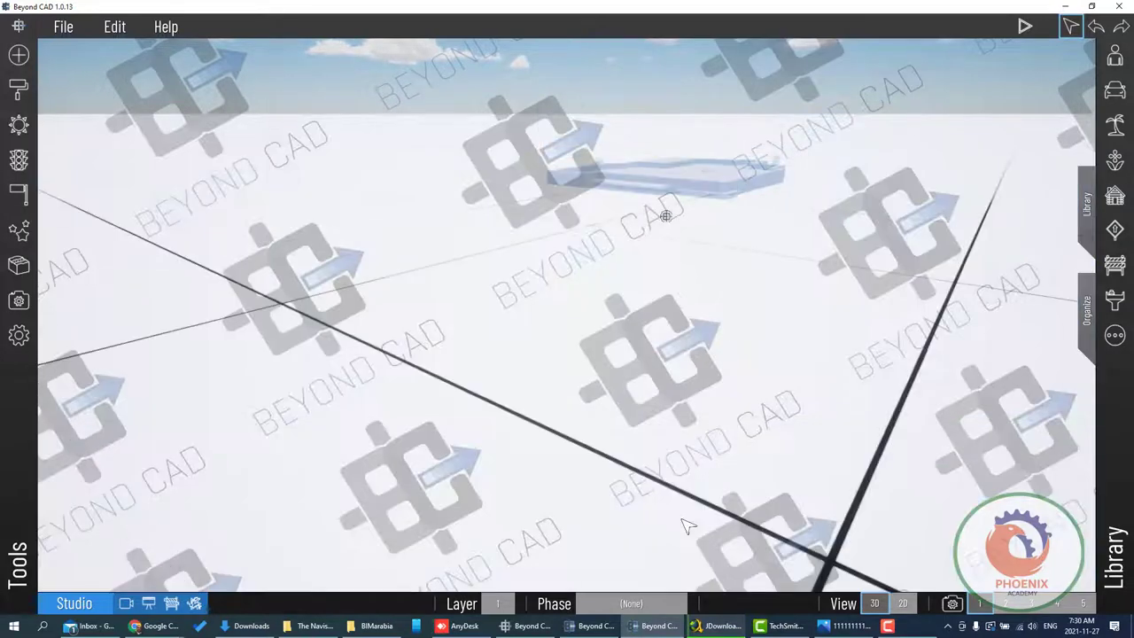
{"action": "scroll", "coordinate": [687, 524], "scroll_direction": "down", "scroll_amount": 5}
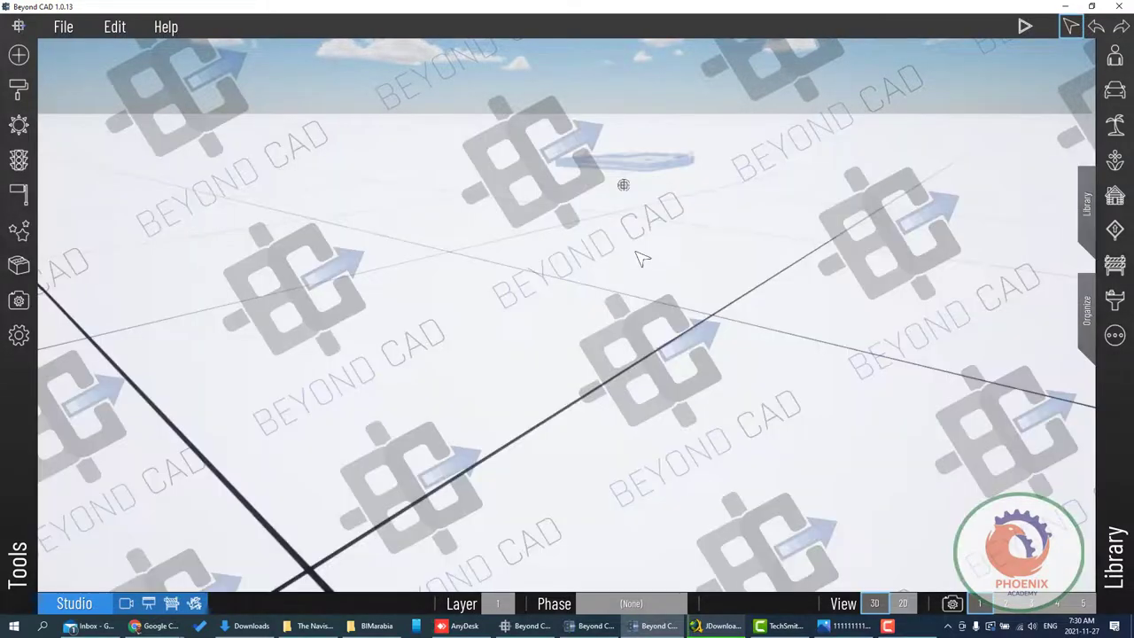
{"action": "scroll", "coordinate": [658, 160], "scroll_direction": "up", "scroll_amount": 3}
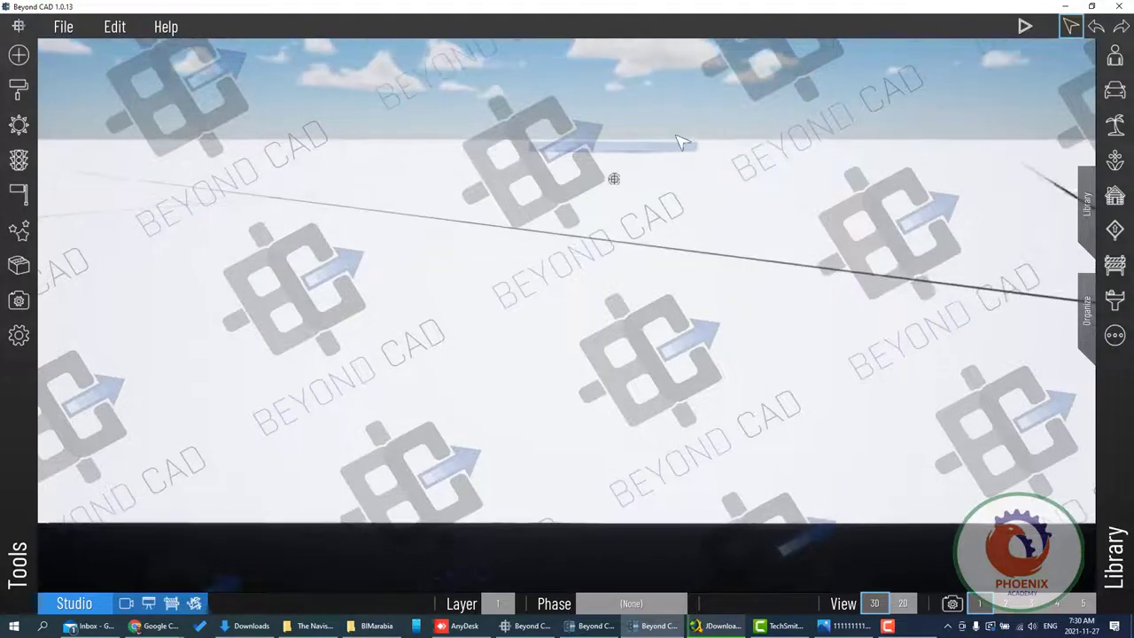
{"action": "middle_click_drag", "start_coordinate": [667, 154], "coordinate": [704, 74]}
{"action": "scroll", "coordinate": [615, 215], "scroll_direction": "up", "scroll_amount": 2}
{"action": "scroll", "coordinate": [614, 219], "scroll_direction": "up", "scroll_amount": 2}
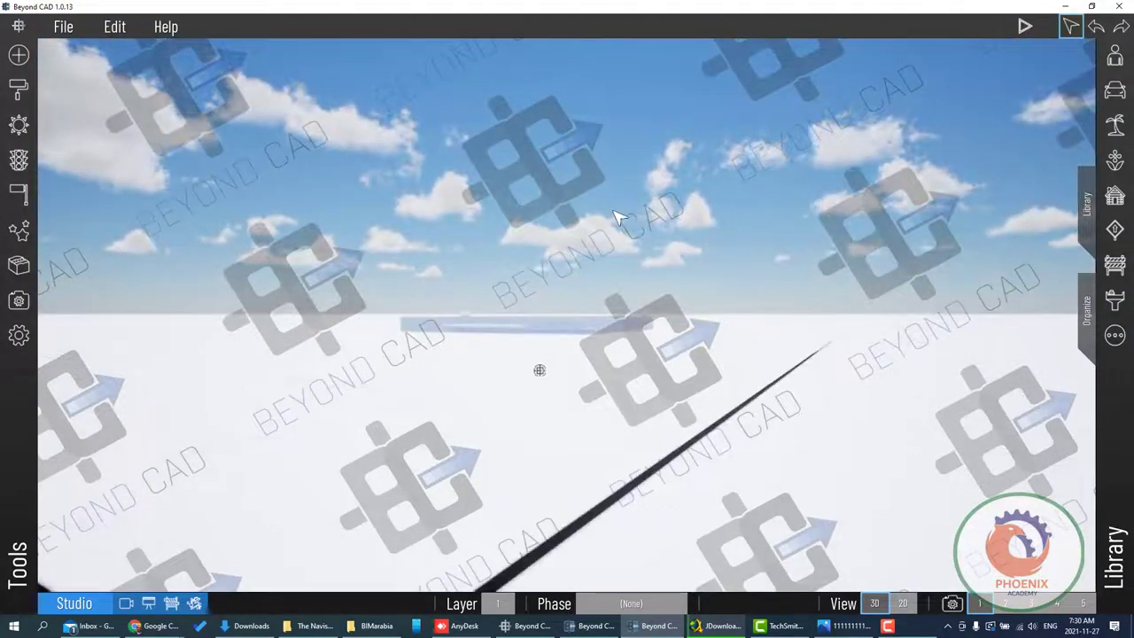
{"action": "scroll", "coordinate": [618, 221], "scroll_direction": "up", "scroll_amount": 2}
{"action": "scroll", "coordinate": [620, 223], "scroll_direction": "up", "scroll_amount": 3}
{"action": "scroll", "coordinate": [558, 350], "scroll_direction": "down", "scroll_amount": 5}
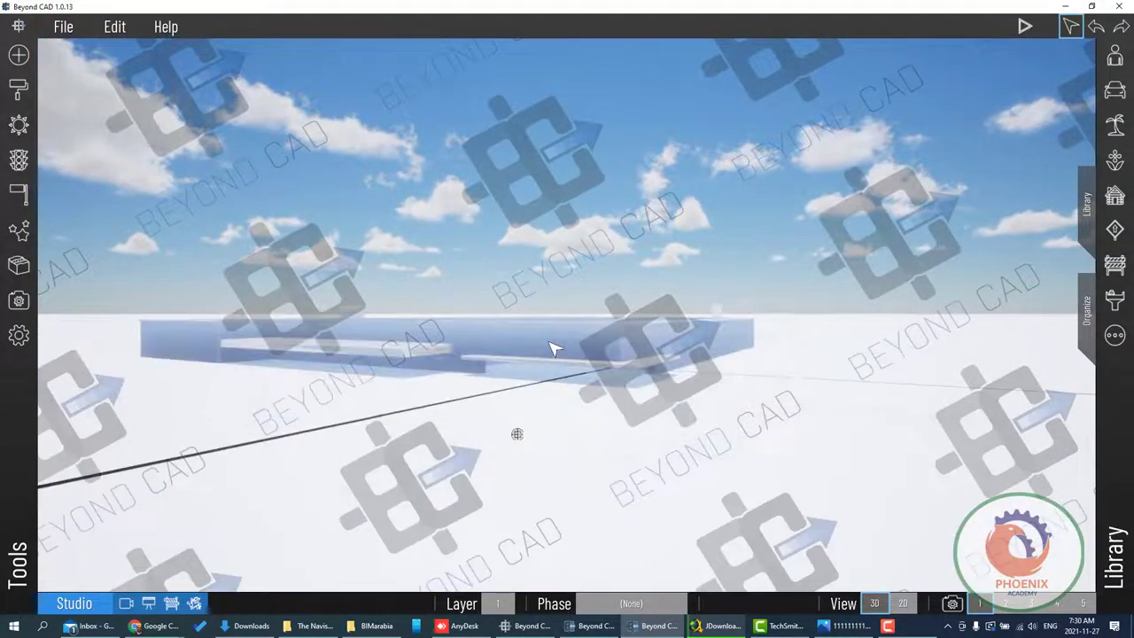
{"action": "scroll", "coordinate": [558, 310], "scroll_direction": "up", "scroll_amount": 1}
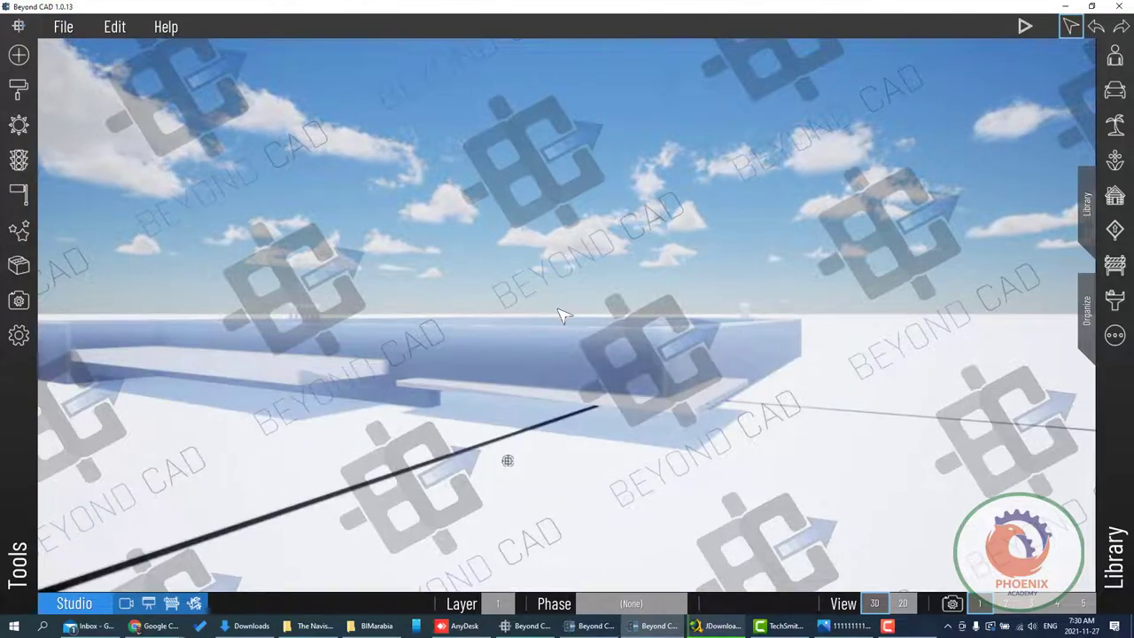
{"action": "scroll", "coordinate": [562, 313], "scroll_direction": "up", "scroll_amount": 3}
{"action": "scroll", "coordinate": [571, 332], "scroll_direction": "up", "scroll_amount": 2}
{"action": "scroll", "coordinate": [574, 342], "scroll_direction": "down", "scroll_amount": 3}
{"action": "scroll", "coordinate": [531, 354], "scroll_direction": "down", "scroll_amount": 2}
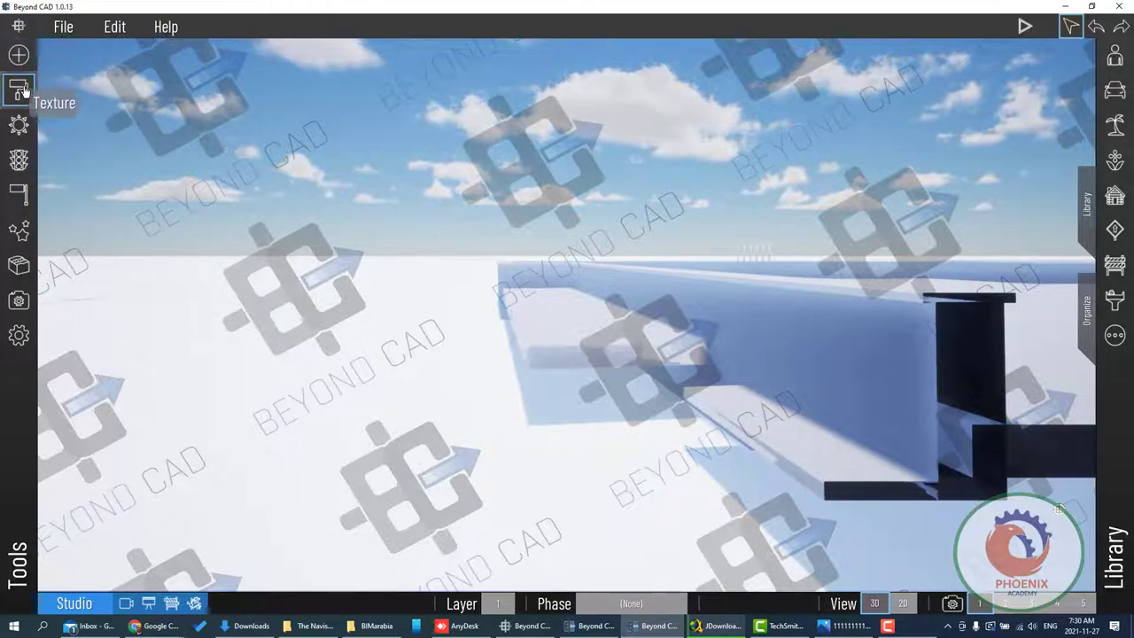
Step: Paint the beam's wall, edge, web and top faces with asphalt from the Asphalt library
{"action": "left_click", "coordinate": [18, 89]}
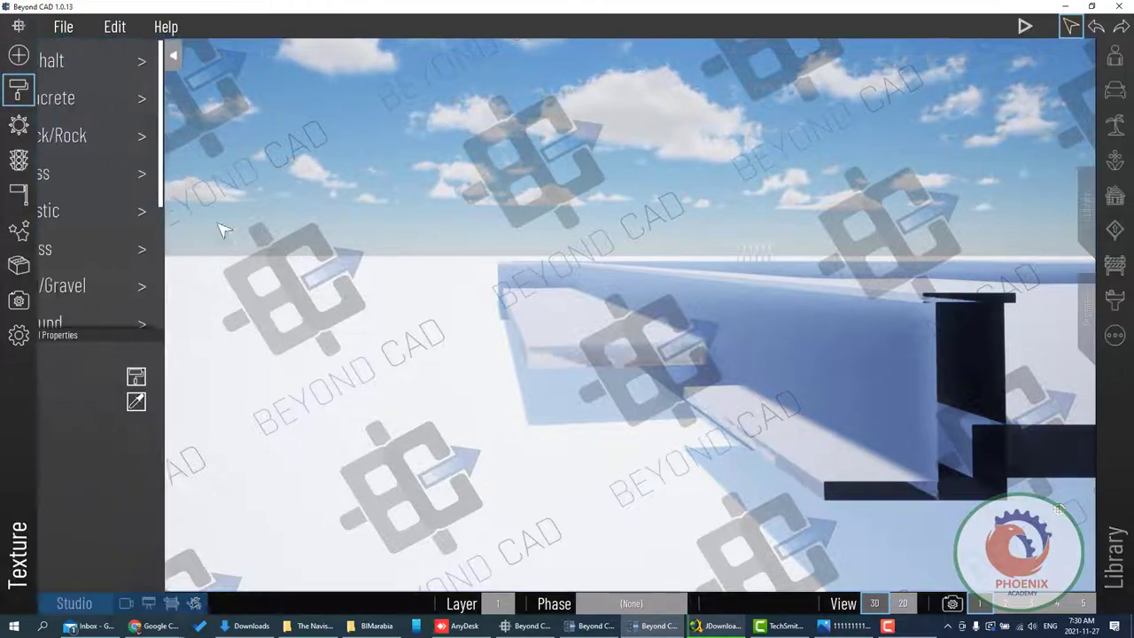
{"action": "left_click", "coordinate": [181, 62]}
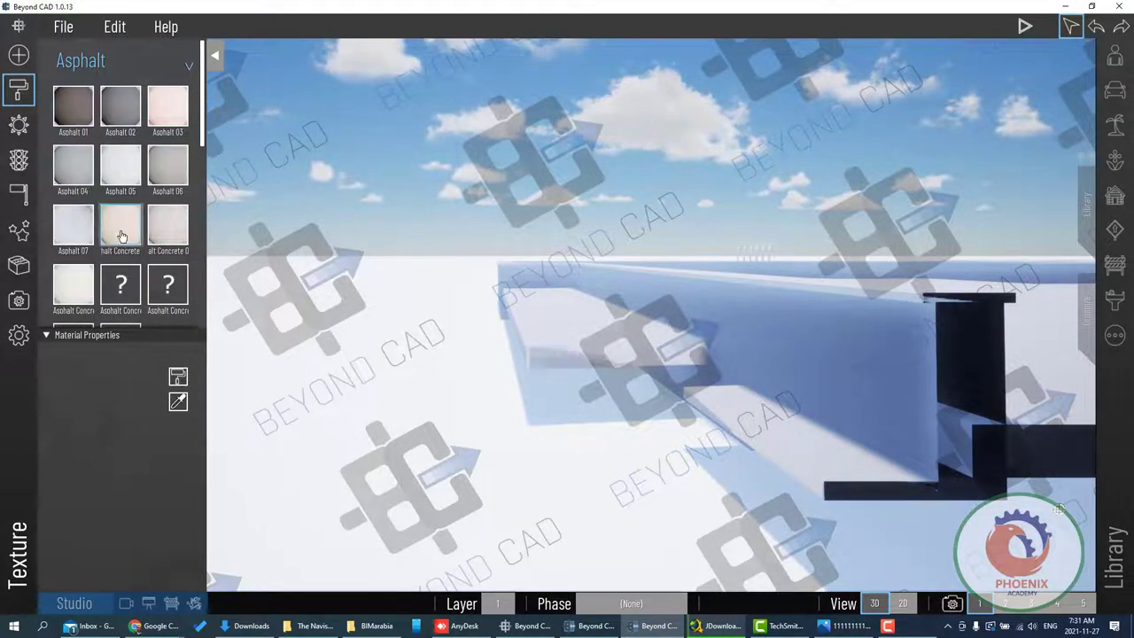
{"action": "left_click_drag", "start_coordinate": [559, 334], "coordinate": [779, 321]}
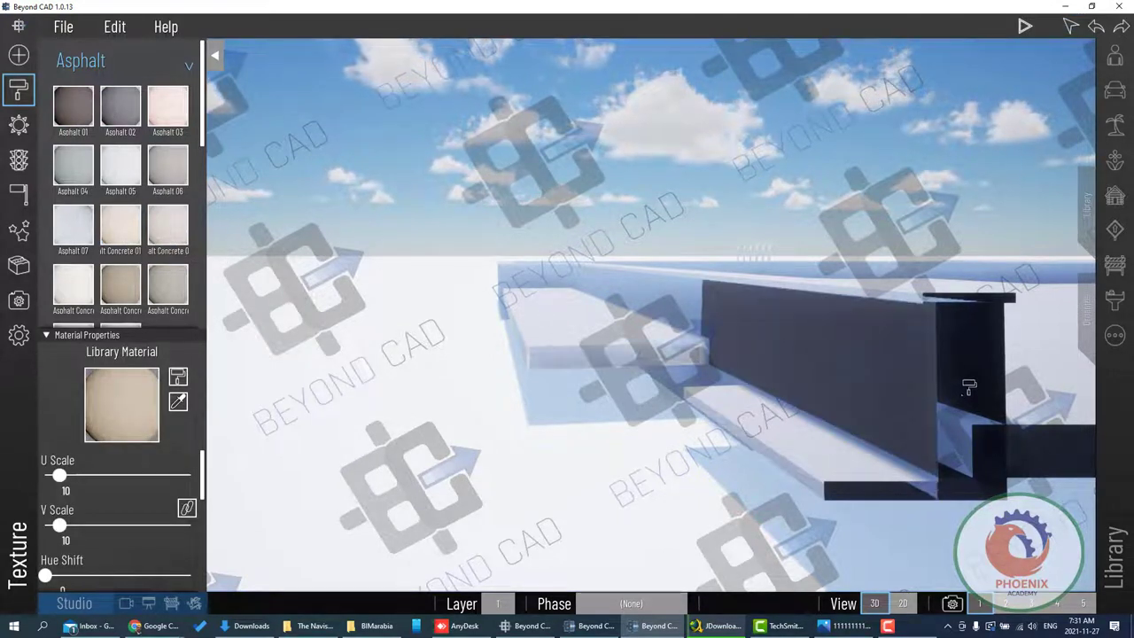
{"action": "mouse_move", "coordinate": [665, 293]}
{"action": "left_mouse_down"}
{"action": "mouse_move", "coordinate": [620, 299]}
{"action": "mouse_move", "coordinate": [608, 284]}
{"action": "mouse_move", "coordinate": [523, 277]}
{"action": "left_mouse_up"}
{"action": "mouse_move", "coordinate": [67, 227]}
{"action": "left_mouse_down"}
{"action": "mouse_move", "coordinate": [788, 355]}
{"action": "mouse_move", "coordinate": [660, 306]}
{"action": "left_mouse_up"}
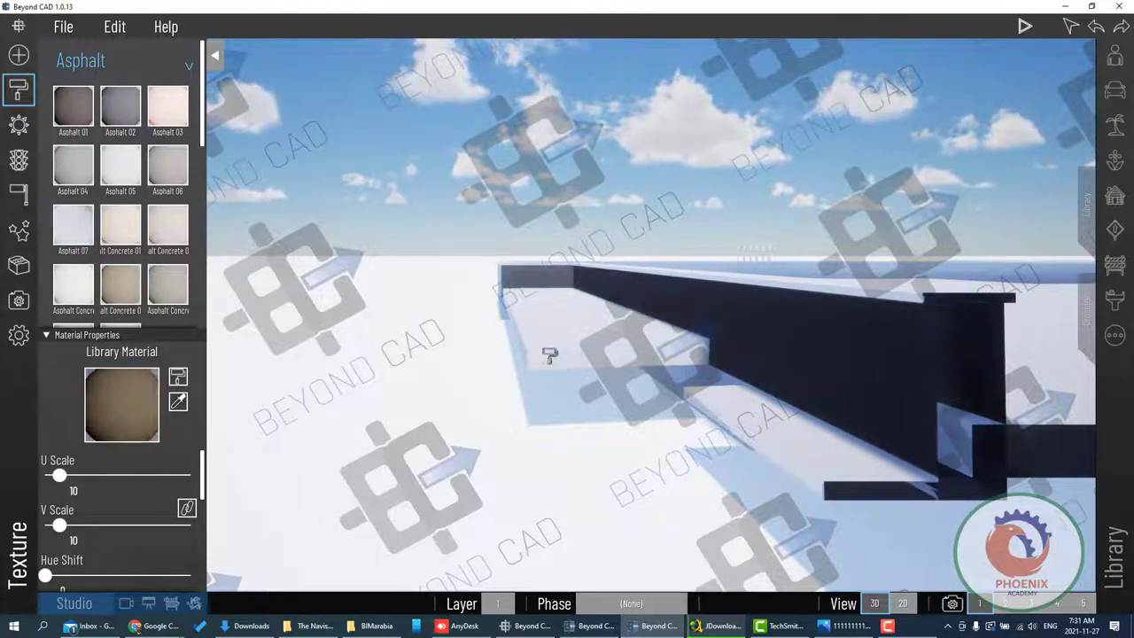
Step: Apply the Asphalt Concrete 02 texture to the beam
{"action": "scroll", "coordinate": [531, 390], "scroll_direction": "down", "scroll_amount": 5}
{"action": "scroll", "coordinate": [520, 416], "scroll_direction": "down", "scroll_amount": 2}
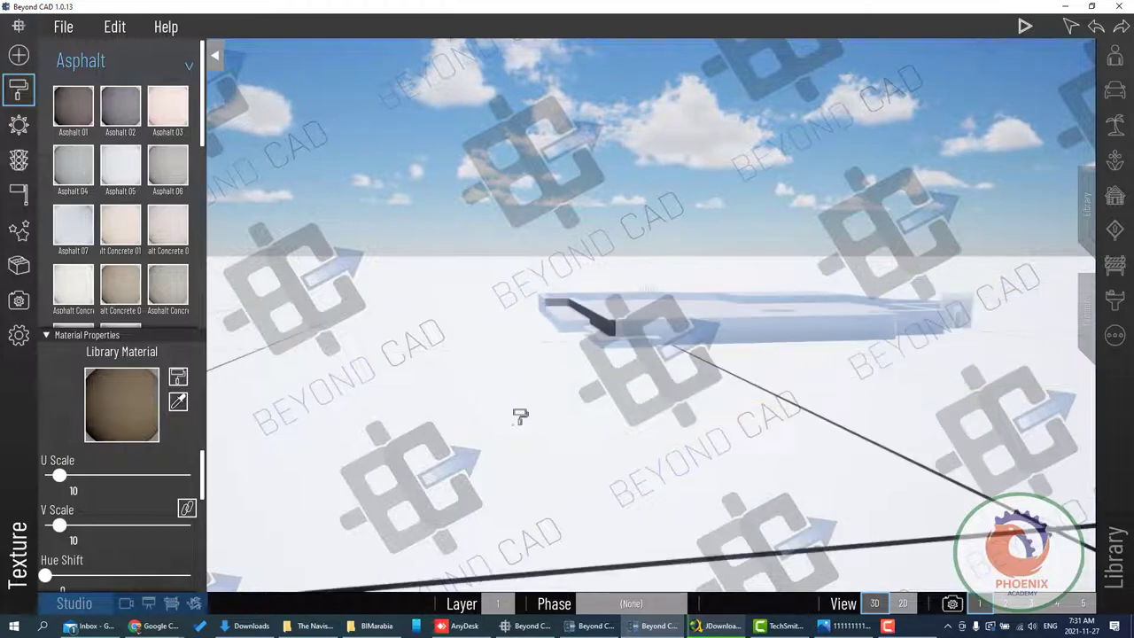
{"action": "scroll", "coordinate": [520, 412], "scroll_direction": "down", "scroll_amount": 1}
{"action": "scroll", "coordinate": [520, 412], "scroll_direction": "down", "scroll_amount": 1}
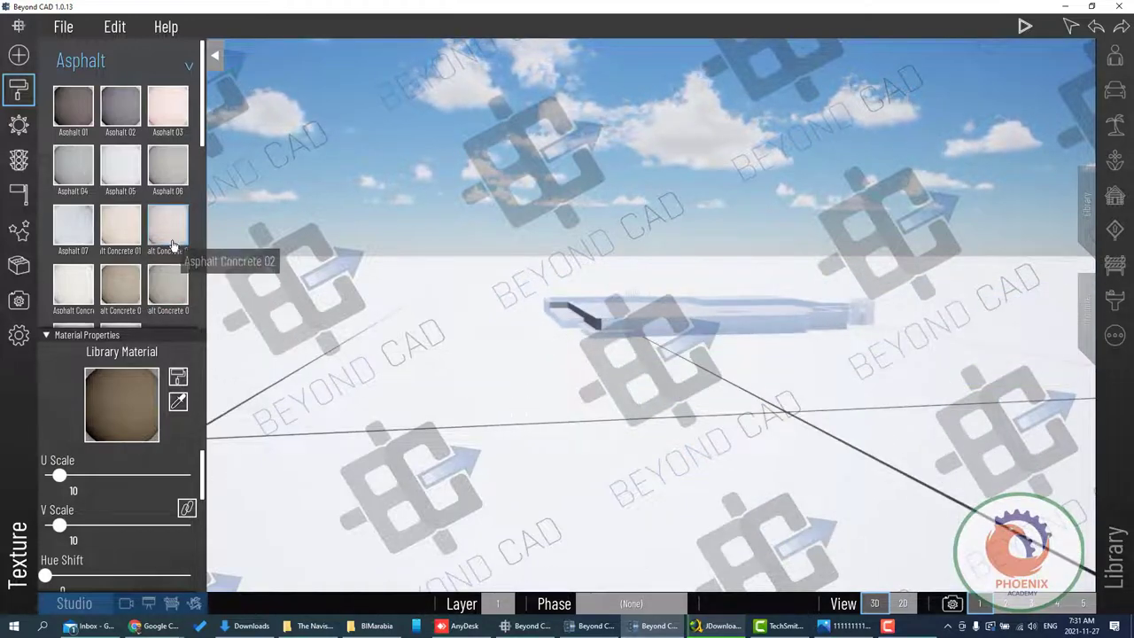
{"action": "left_click_drag", "start_coordinate": [168, 293], "coordinate": [778, 321]}
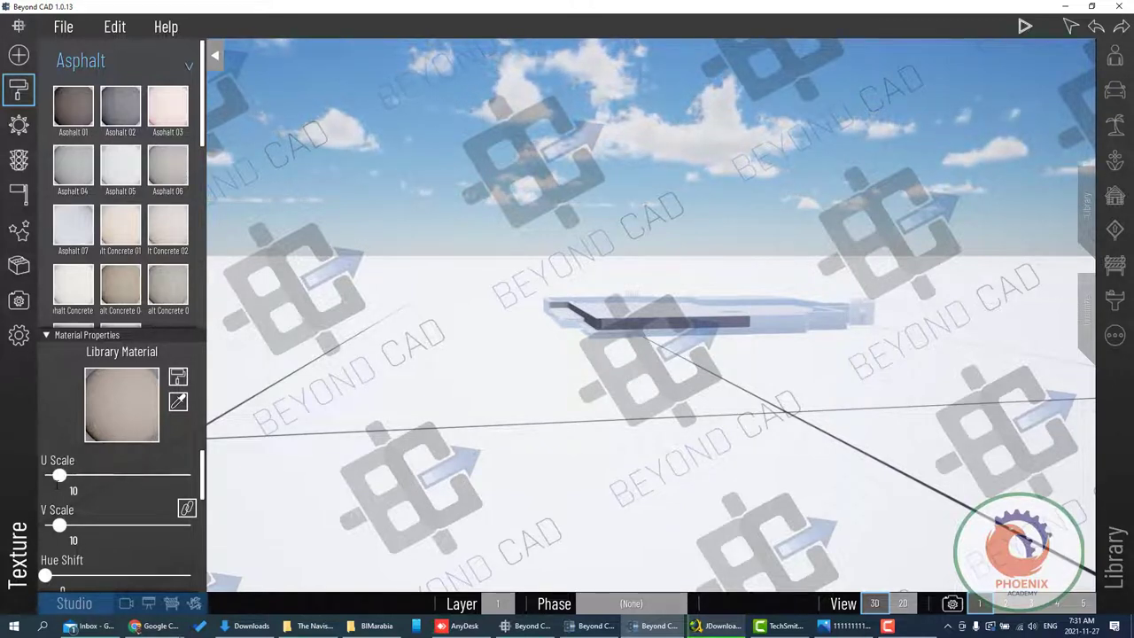
Step: Set the asphalt concrete material's Hue Shift to 101 and V Scale to 25.9
{"action": "scroll", "coordinate": [60, 476], "scroll_direction": "down", "scroll_amount": 1}
{"action": "scroll", "coordinate": [59, 475], "scroll_direction": "down", "scroll_amount": 1}
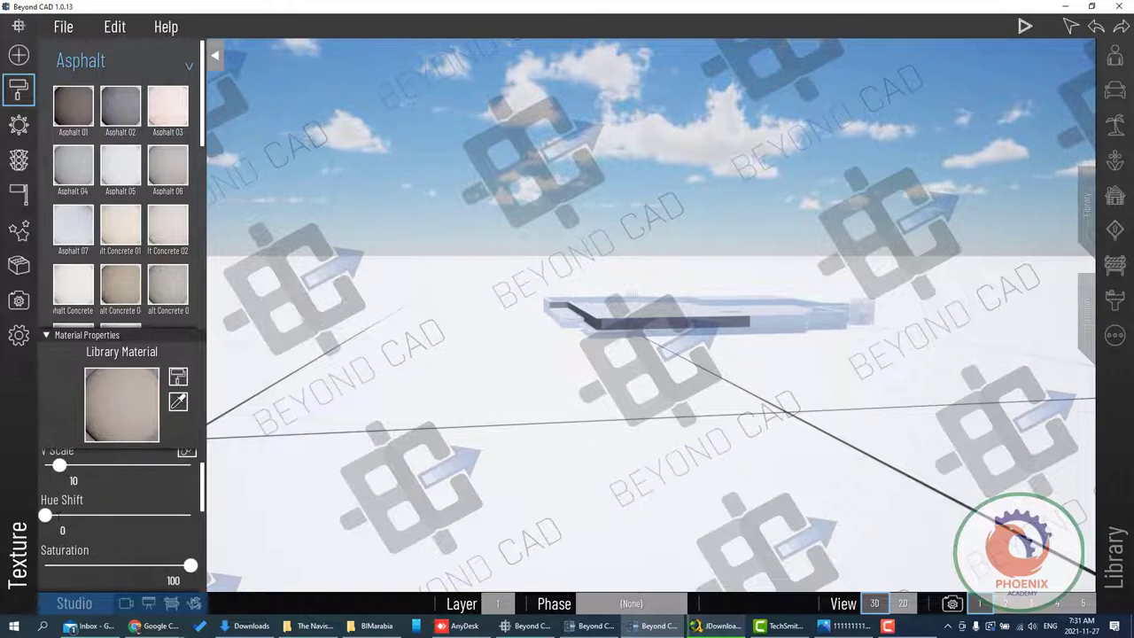
{"action": "left_click_drag", "start_coordinate": [45, 515], "coordinate": [103, 515]}
{"action": "left_click_drag", "start_coordinate": [54, 465], "coordinate": [83, 465]}
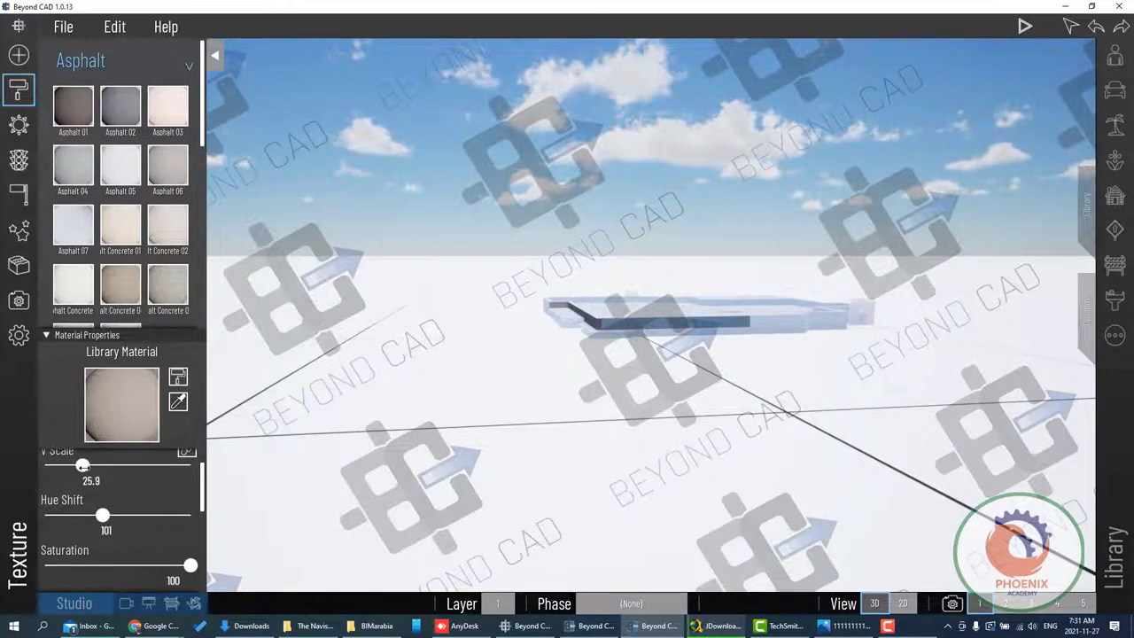